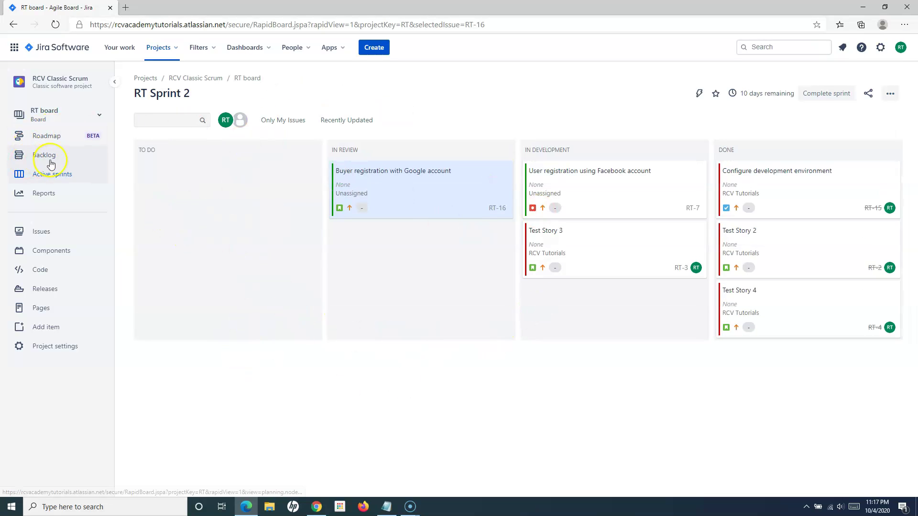
{"action": "left_click", "coordinate": [62, 172]}
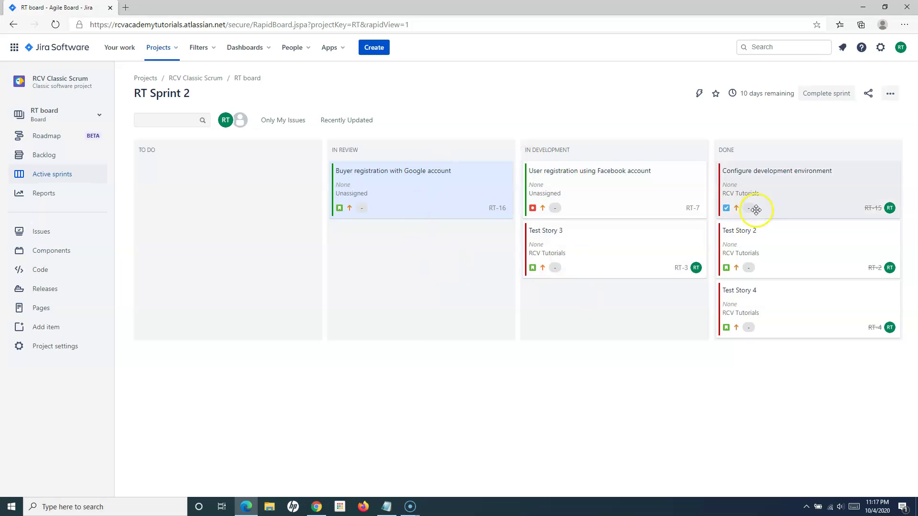
{"action": "mouse_move", "coordinate": [735, 97]}
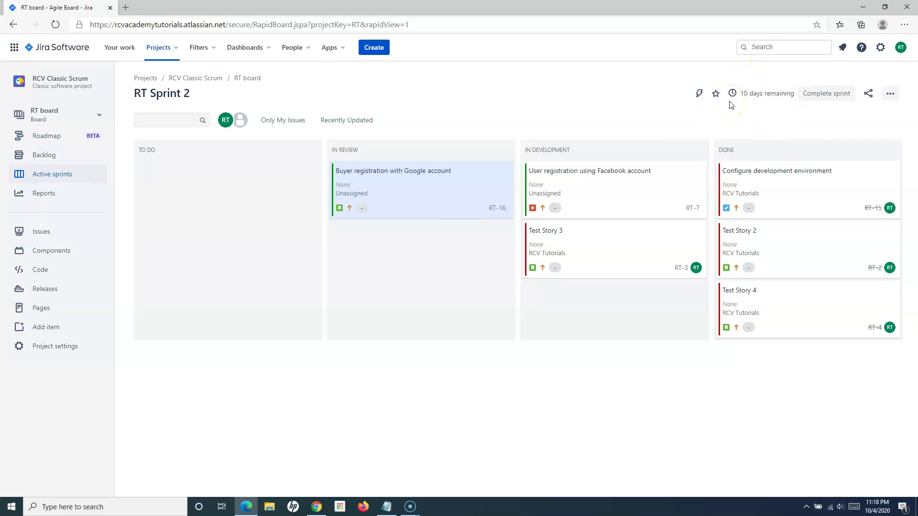
{"action": "left_click", "coordinate": [831, 95]}
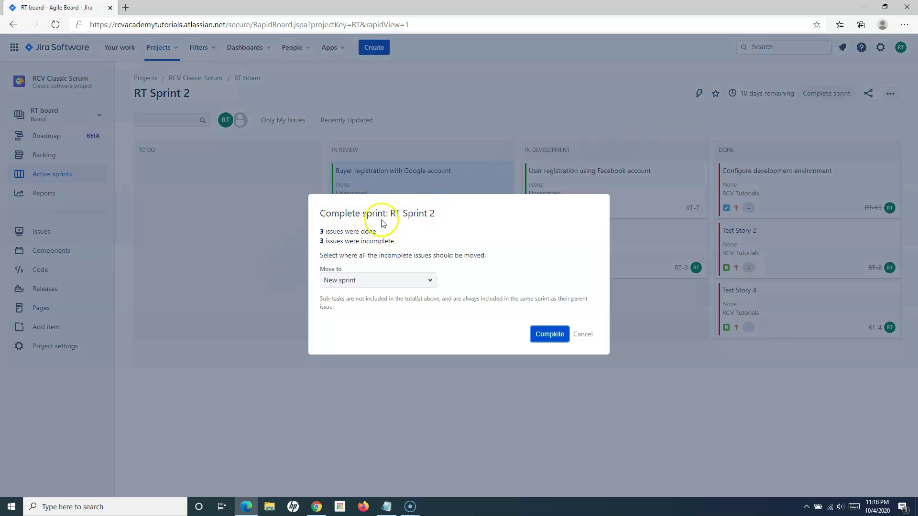
{"action": "left_click_drag", "start_coordinate": [390, 214], "coordinate": [436, 214]}
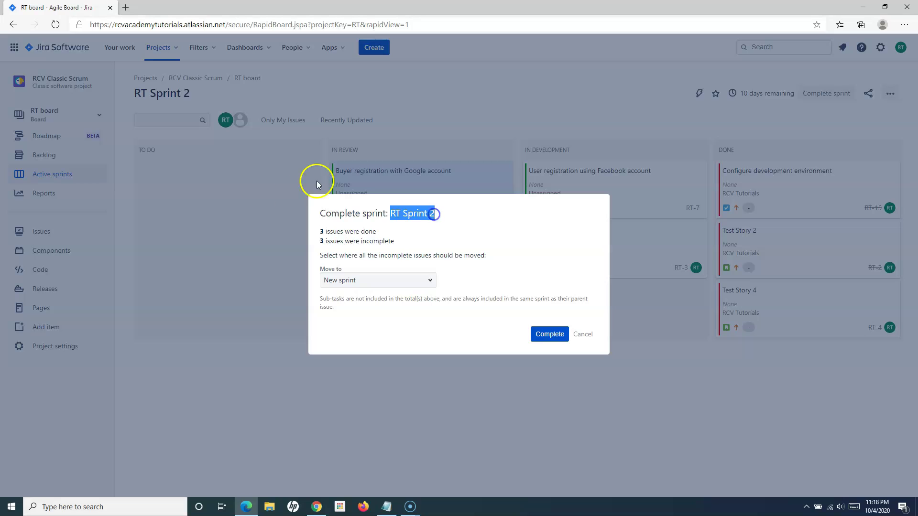
{"action": "left_click", "coordinate": [320, 232]}
{"action": "left_click_drag", "start_coordinate": [319, 232], "coordinate": [378, 231]}
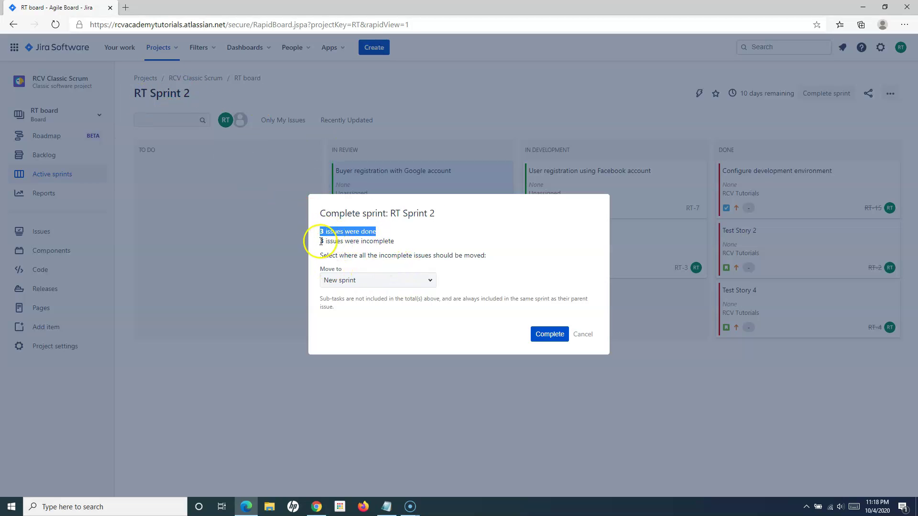
{"action": "left_click_drag", "start_coordinate": [320, 242], "coordinate": [395, 242]}
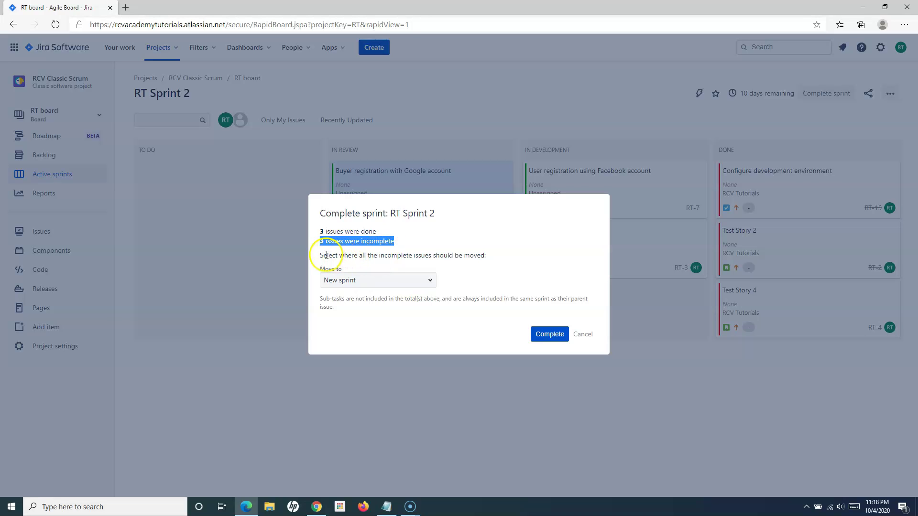
{"action": "left_click_drag", "start_coordinate": [321, 256], "coordinate": [492, 254]}
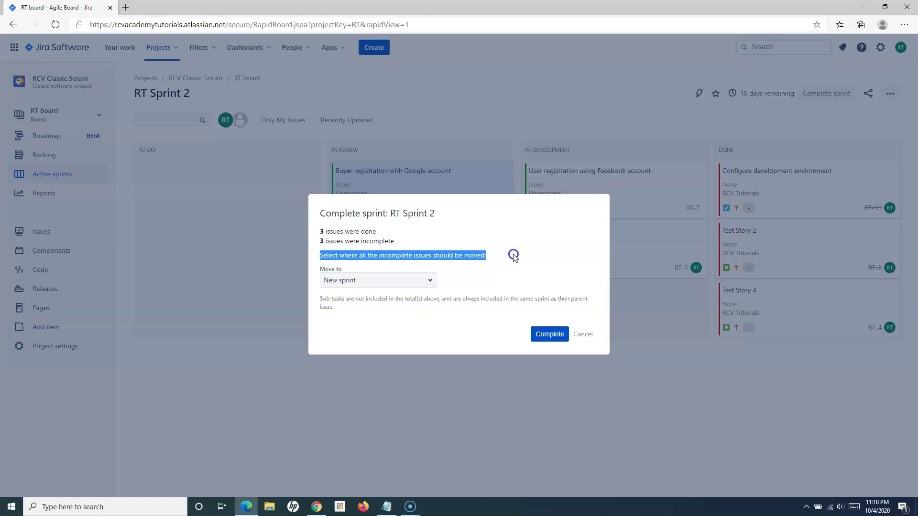
{"action": "left_click", "coordinate": [514, 257]}
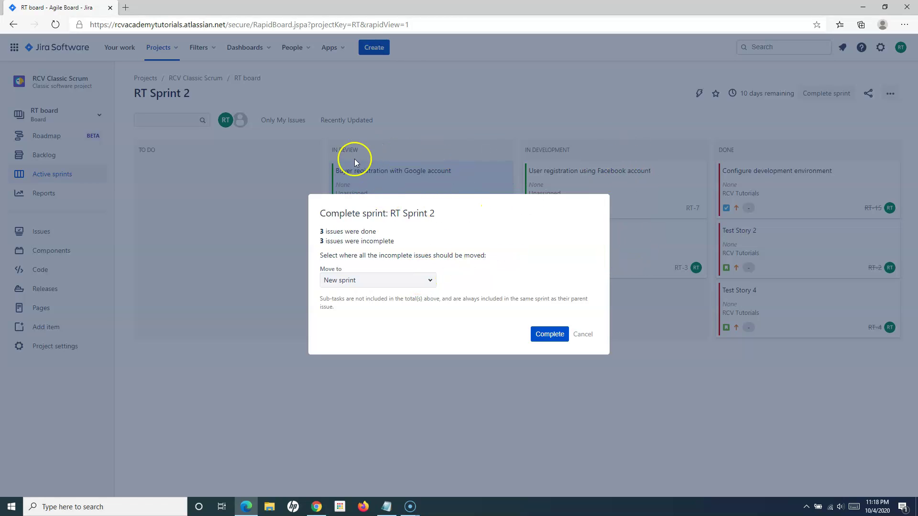
{"action": "left_click", "coordinate": [431, 282]}
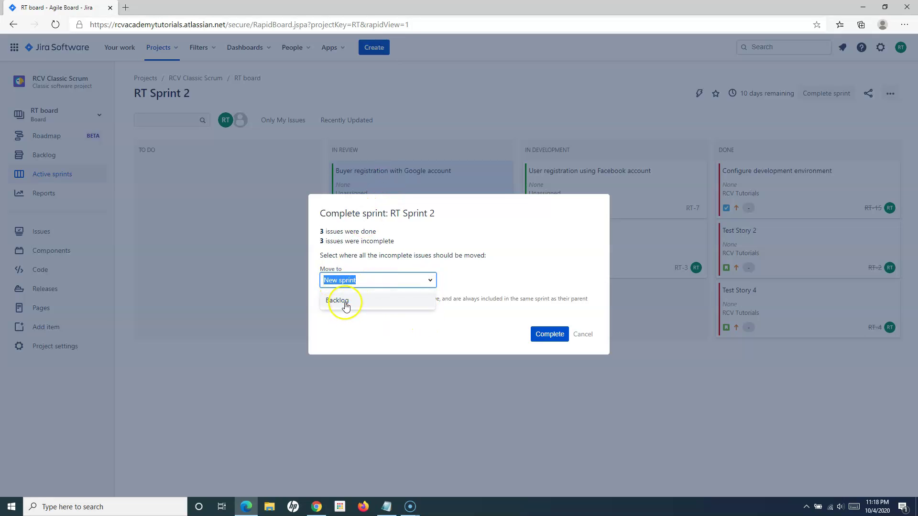
{"action": "left_click", "coordinate": [449, 321]}
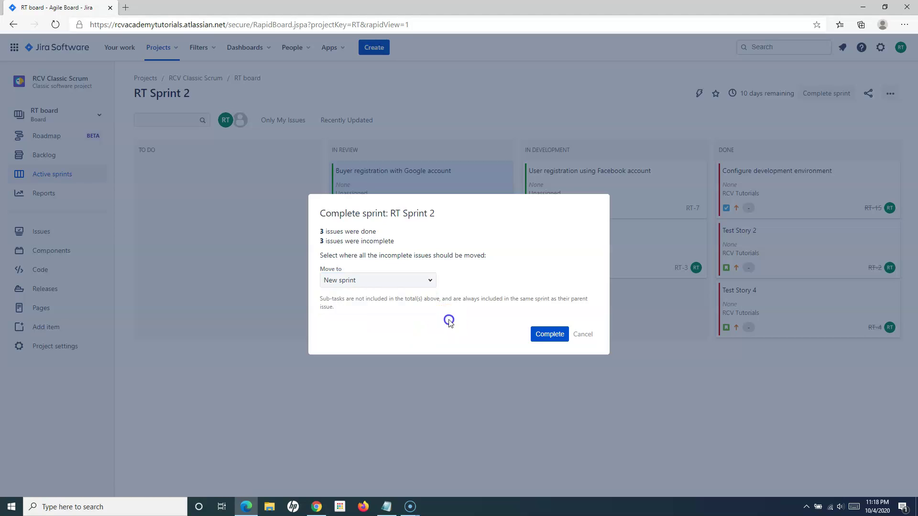
{"action": "left_click", "coordinate": [584, 334]}
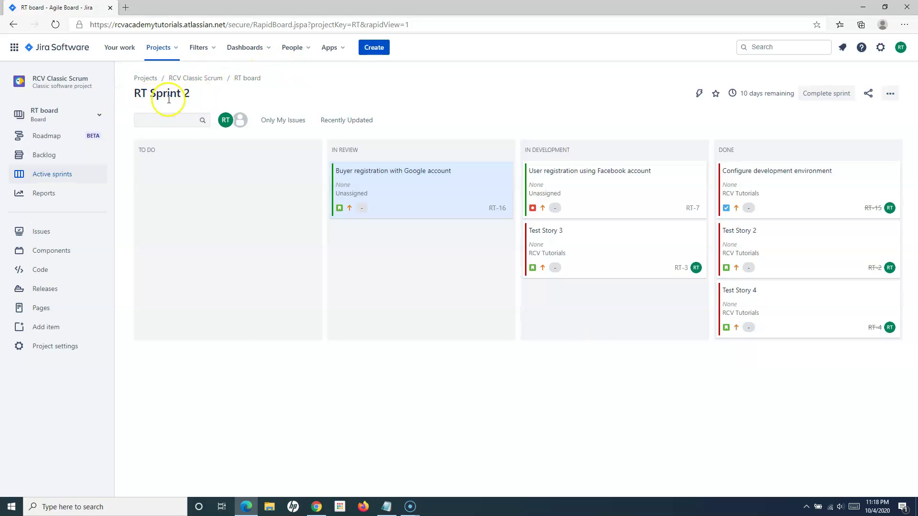
From the RT board's backlog, create an empty RT Sprint 3 below RT Sprint 2.
{"action": "left_click", "coordinate": [52, 158]}
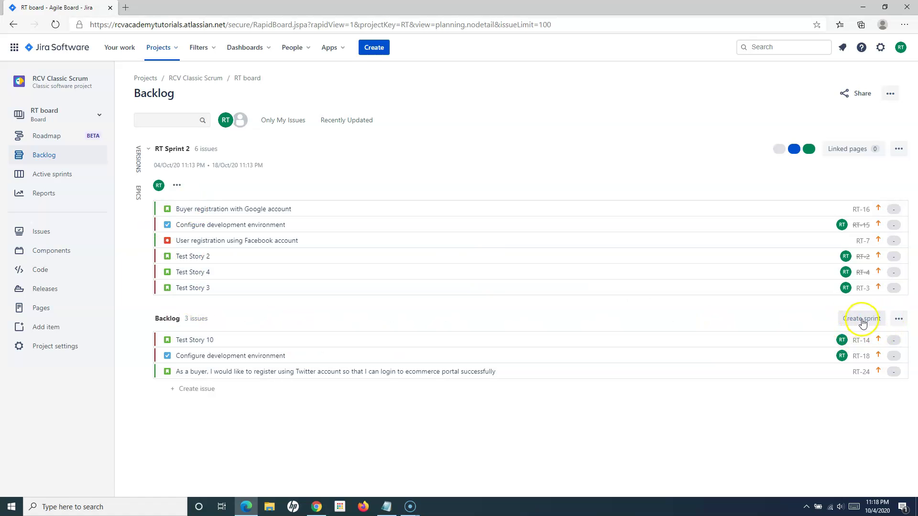
{"action": "left_click", "coordinate": [862, 322]}
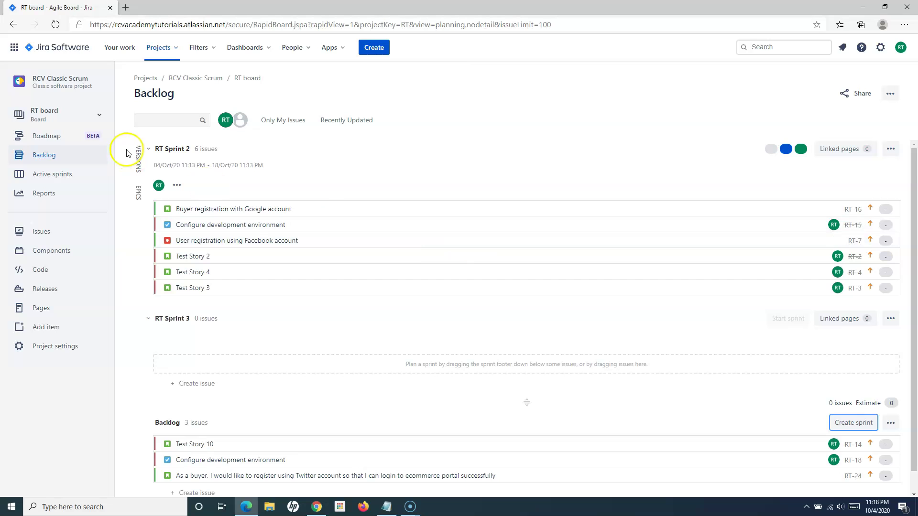
Begin completing RT Sprint 2, with RT Sprint 3 as the destination for its three incomplete issues.
{"action": "left_click", "coordinate": [52, 175]}
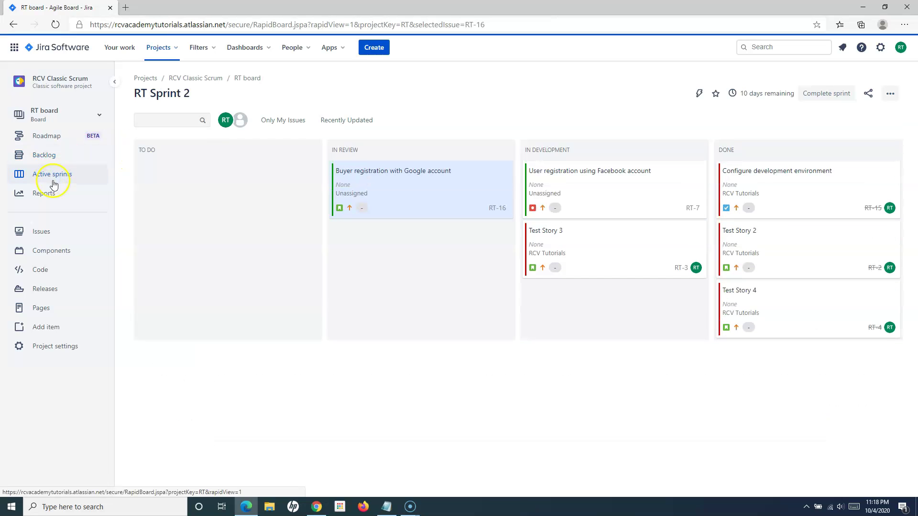
{"action": "left_click", "coordinate": [833, 96]}
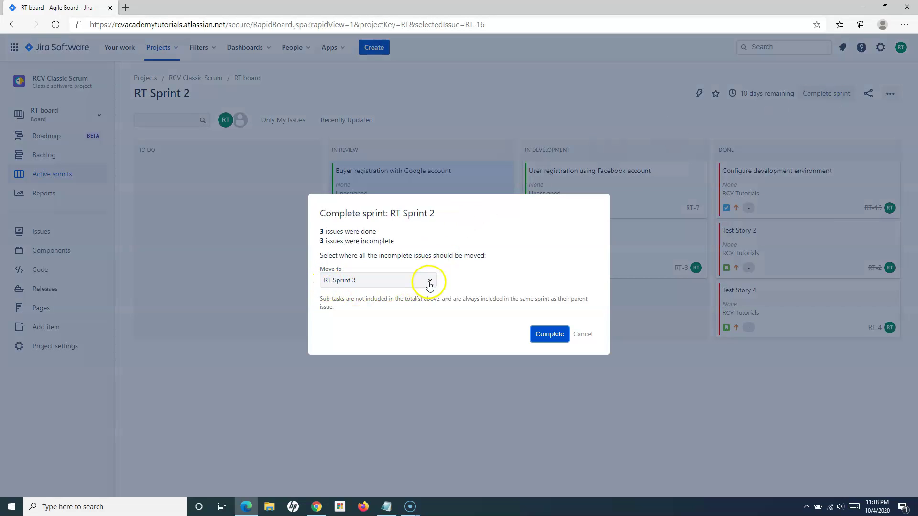
{"action": "left_click", "coordinate": [429, 282]}
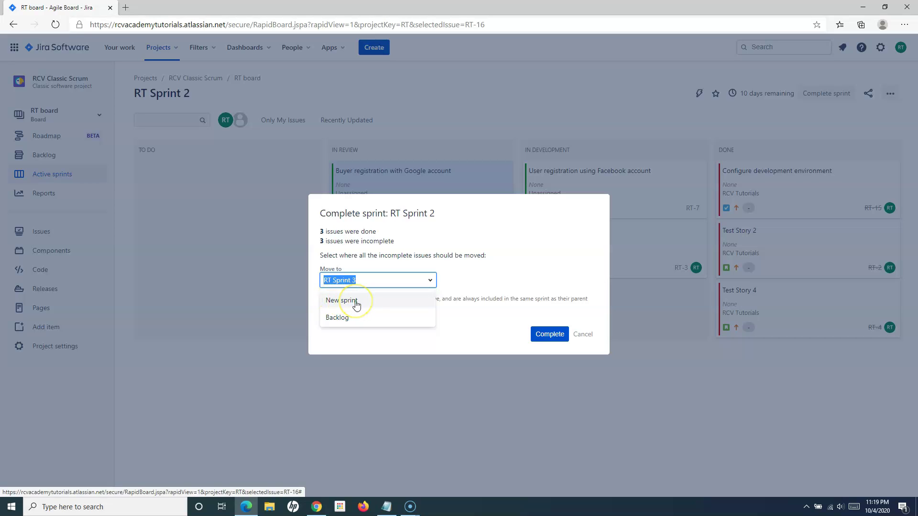
{"action": "left_click", "coordinate": [475, 275]}
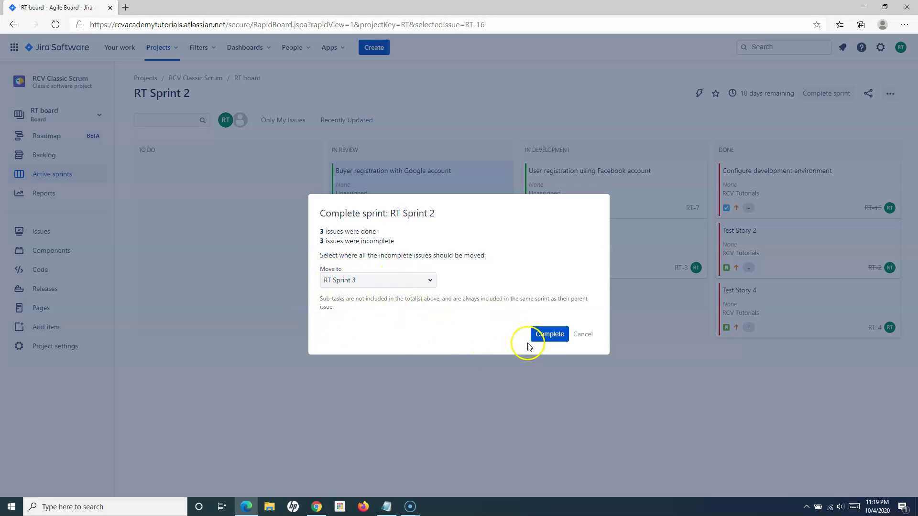
{"action": "left_click", "coordinate": [550, 336]}
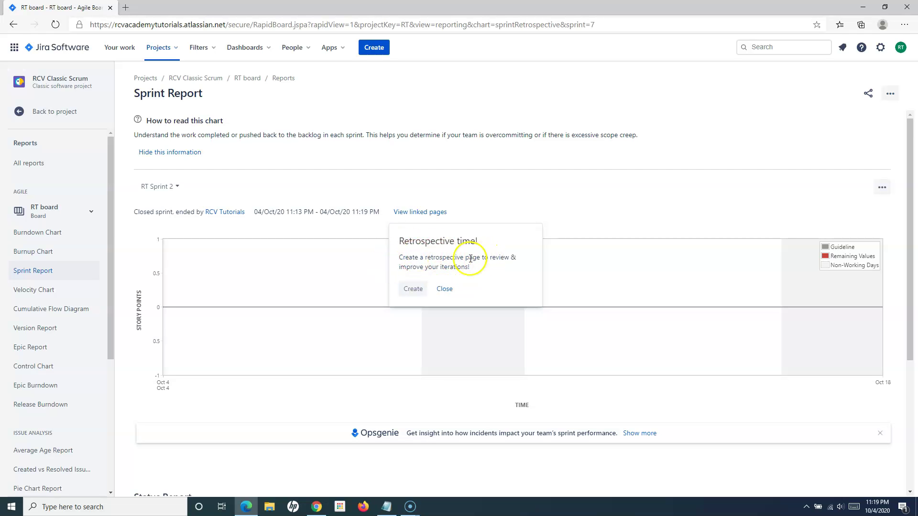
{"action": "scroll", "coordinate": [419, 369], "scroll_direction": "down", "scroll_amount": 2}
{"action": "scroll", "coordinate": [410, 394], "scroll_direction": "down", "scroll_amount": 2}
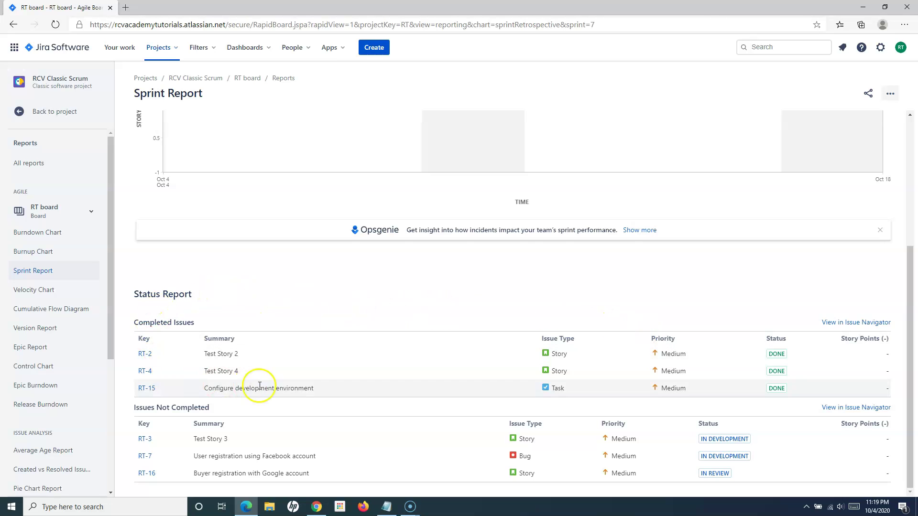
{"action": "scroll", "coordinate": [266, 385], "scroll_direction": "up", "scroll_amount": 4}
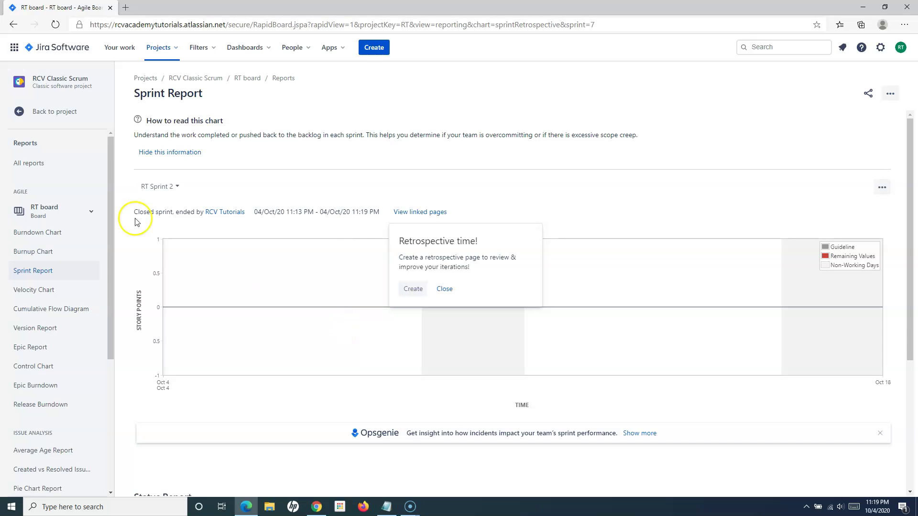
Go back to the RT project, check Active sprints, then open the RT backlog.
{"action": "left_click", "coordinate": [21, 115]}
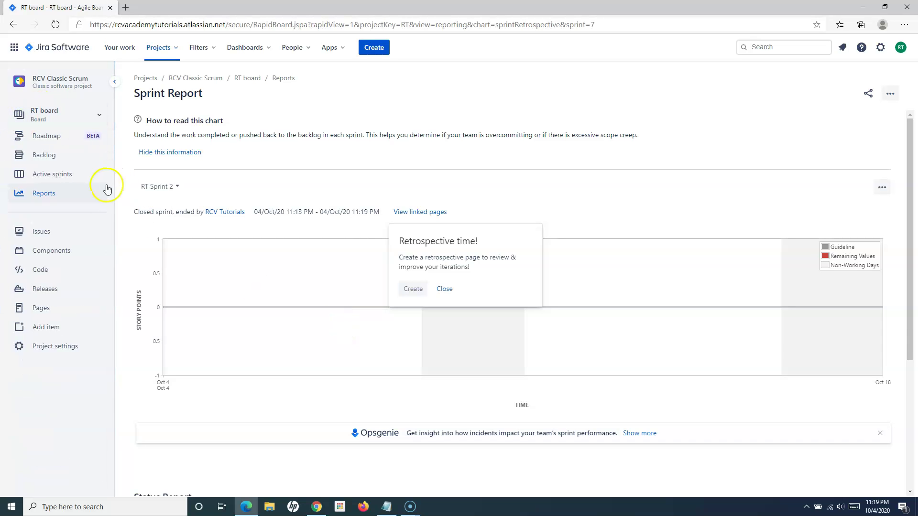
{"action": "left_click", "coordinate": [60, 177]}
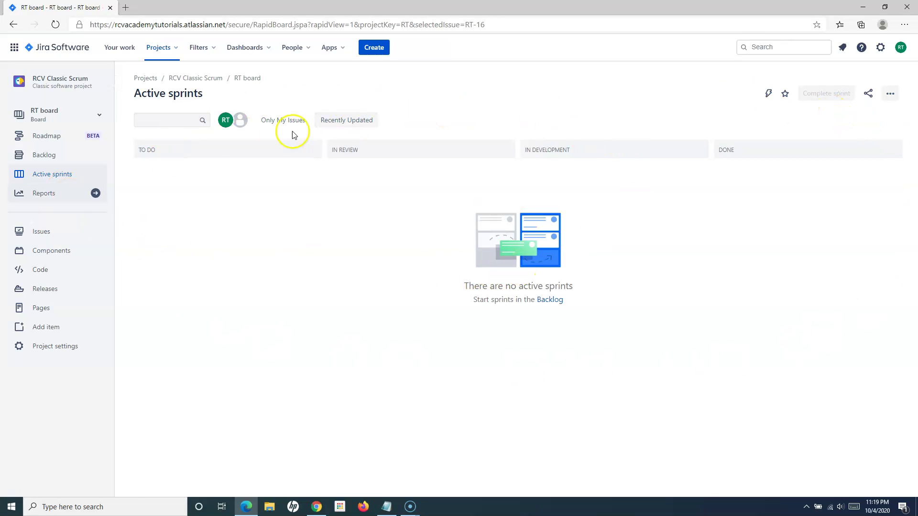
{"action": "left_click", "coordinate": [43, 157]}
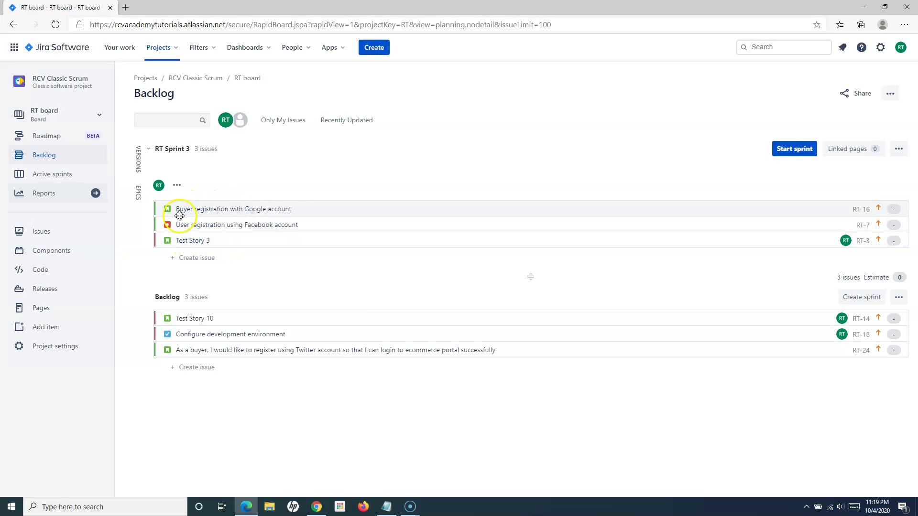
Drag Test Story 10 (RT-14) and Configure development environment (RT-18) into RT Sprint 3.
{"action": "left_click", "coordinate": [196, 244]}
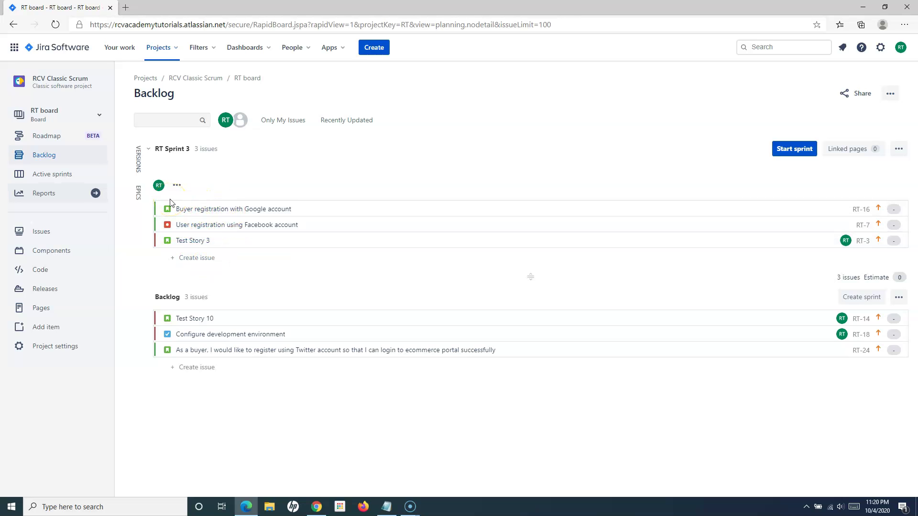
{"action": "left_click_drag", "start_coordinate": [244, 240], "coordinate": [209, 258]}
{"action": "left_click_drag", "start_coordinate": [236, 333], "coordinate": [229, 268]}
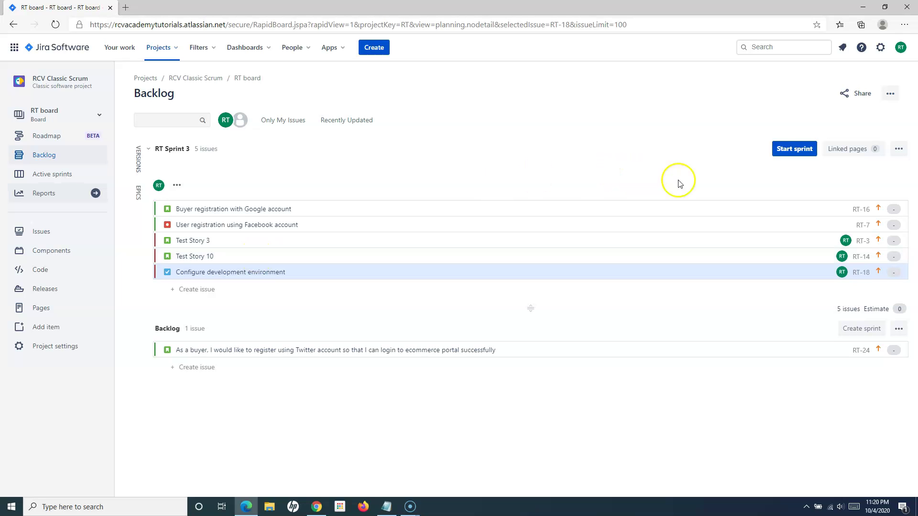
Start RT Sprint 3 with the default 2-week duration and dismiss the sprint-started notice.
{"action": "left_click", "coordinate": [798, 151]}
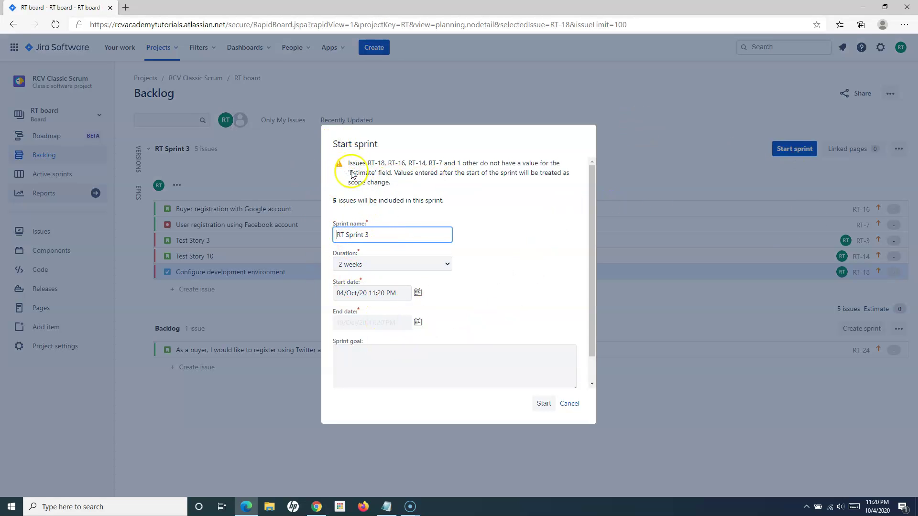
{"action": "mouse_move", "coordinate": [348, 165]}
{"action": "left_mouse_down"}
{"action": "mouse_move", "coordinate": [391, 182]}
{"action": "mouse_move", "coordinate": [358, 163]}
{"action": "left_mouse_up"}
{"action": "left_click", "coordinate": [381, 178]}
{"action": "left_click", "coordinate": [390, 174]}
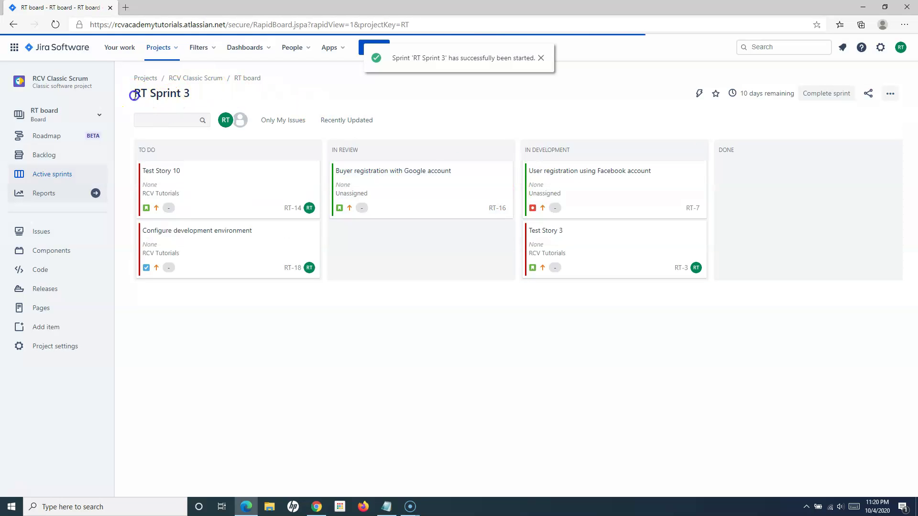
{"action": "left_click_drag", "start_coordinate": [131, 94], "coordinate": [232, 91]}
{"action": "left_click", "coordinate": [541, 58]}
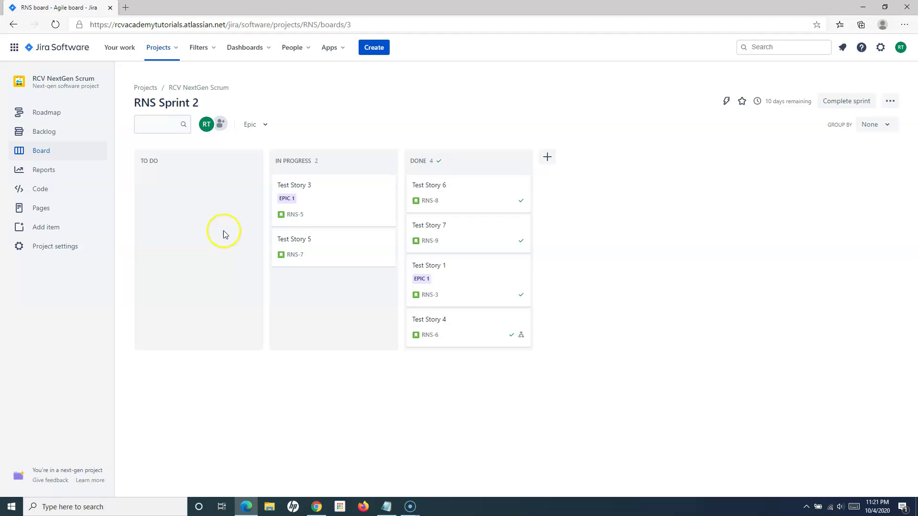
Open the RCV NextGen Scrum board showing RNS Sprint 2's issues.
{"action": "left_click", "coordinate": [54, 152]}
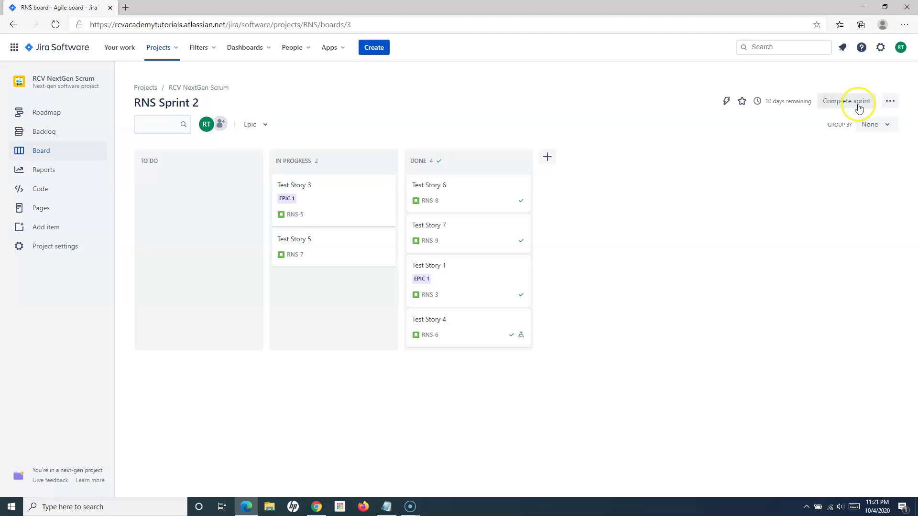
{"action": "mouse_move", "coordinate": [768, 99]}
Complete RNS Sprint 2, sending open issues RNS-5 and RNS-7 to a new sprint.
{"action": "left_click", "coordinate": [845, 105]}
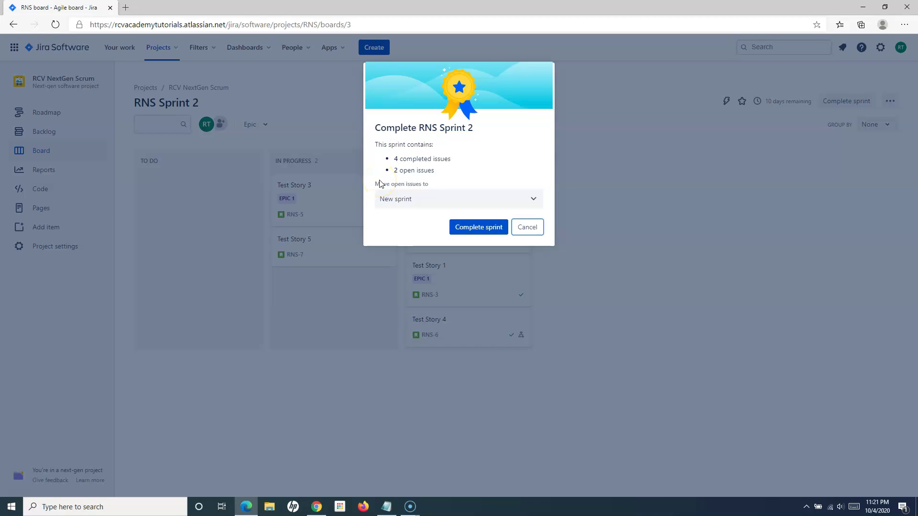
{"action": "left_click", "coordinate": [534, 200]}
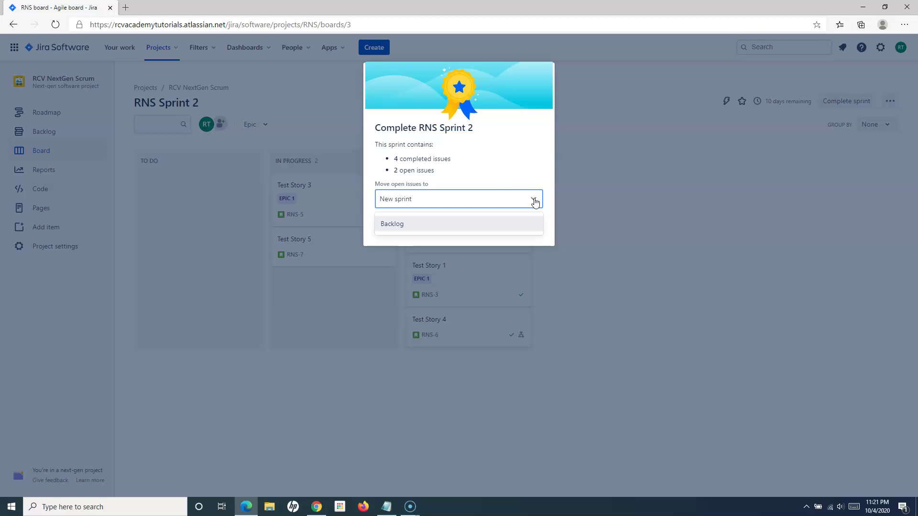
{"action": "left_click", "coordinate": [534, 159]}
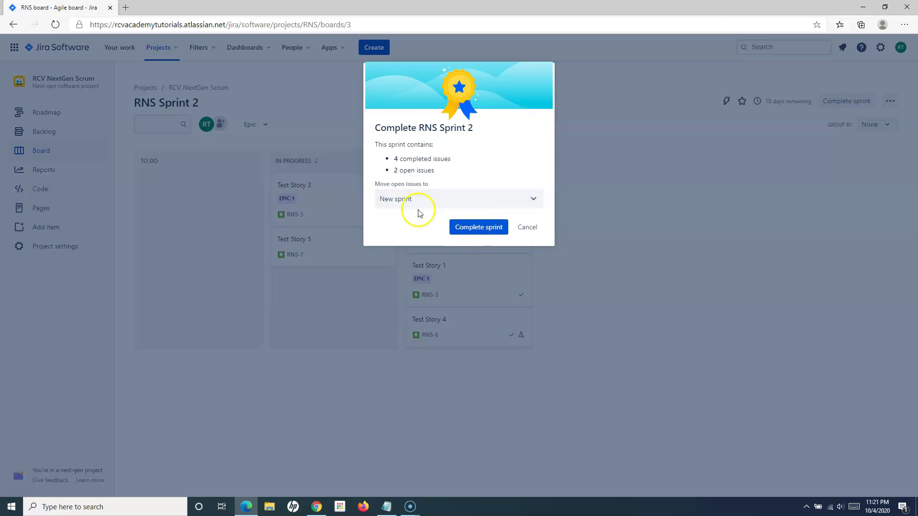
{"action": "left_click", "coordinate": [471, 231]}
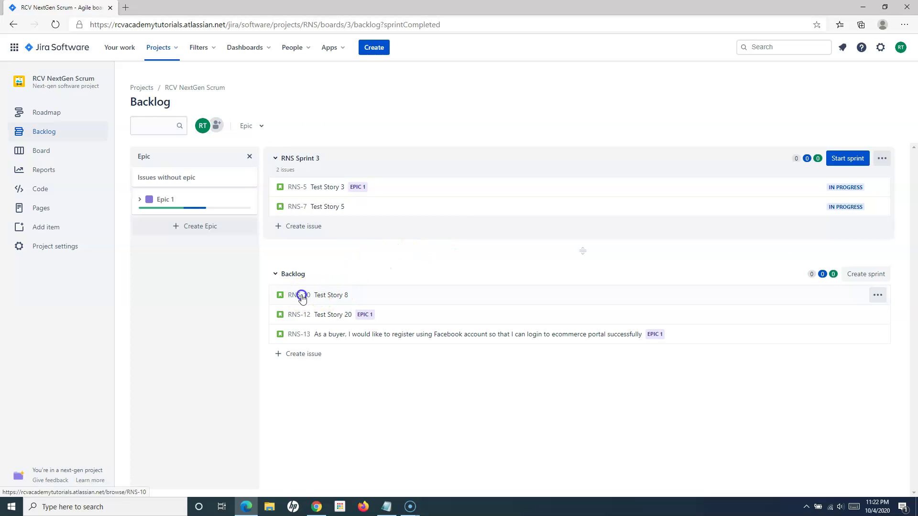
Drag RNS-10 (Test Story 8) and RNS-13 (Facebook registration) into RNS Sprint 3.
{"action": "left_click_drag", "start_coordinate": [302, 297], "coordinate": [308, 222]}
{"action": "left_click_drag", "start_coordinate": [303, 334], "coordinate": [307, 250]}
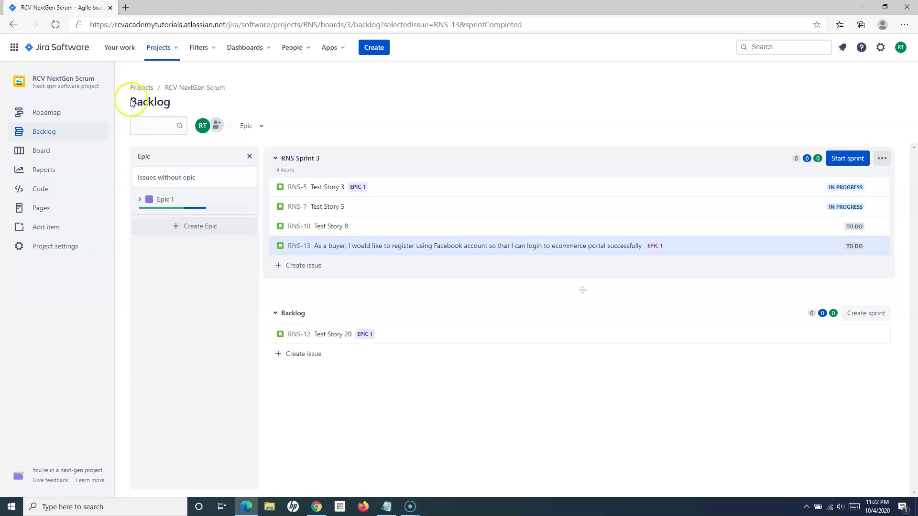
Return to the Projects list showing all four RCV projects.
{"action": "left_click", "coordinate": [65, 48]}
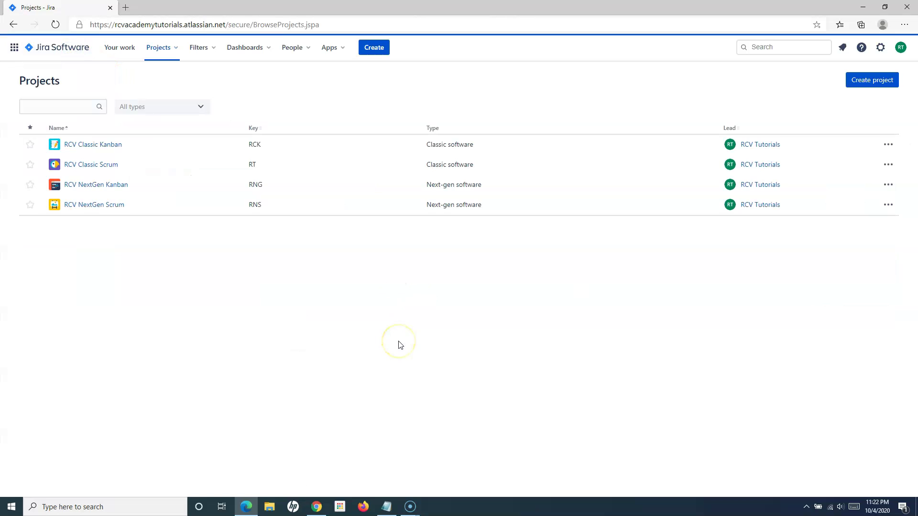